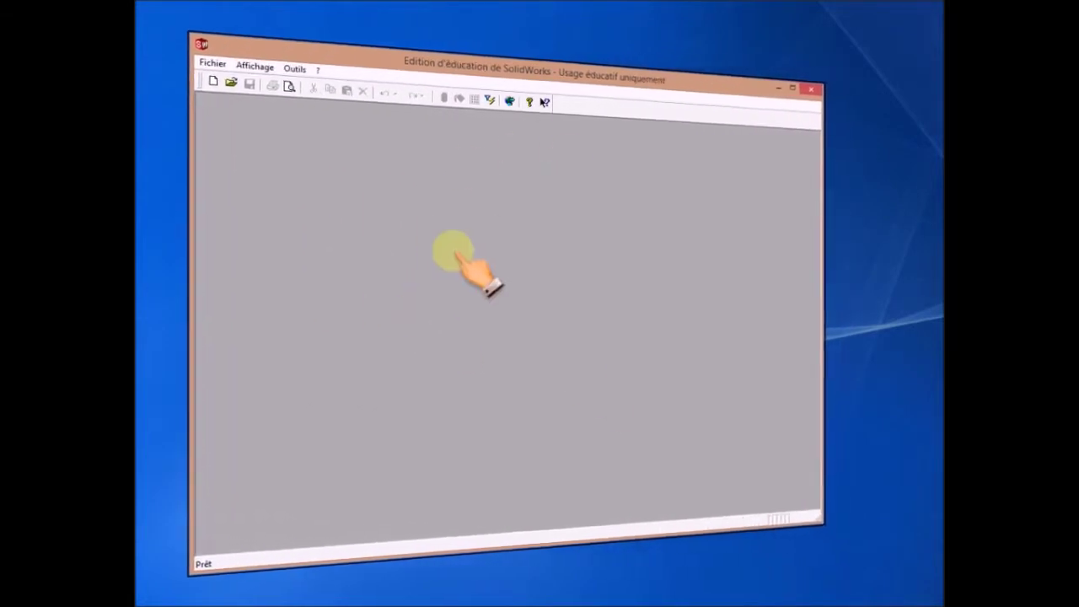
# - Create a new blank part document (Pièce), Part1, and maximize its window
pyautogui.click(211, 69)
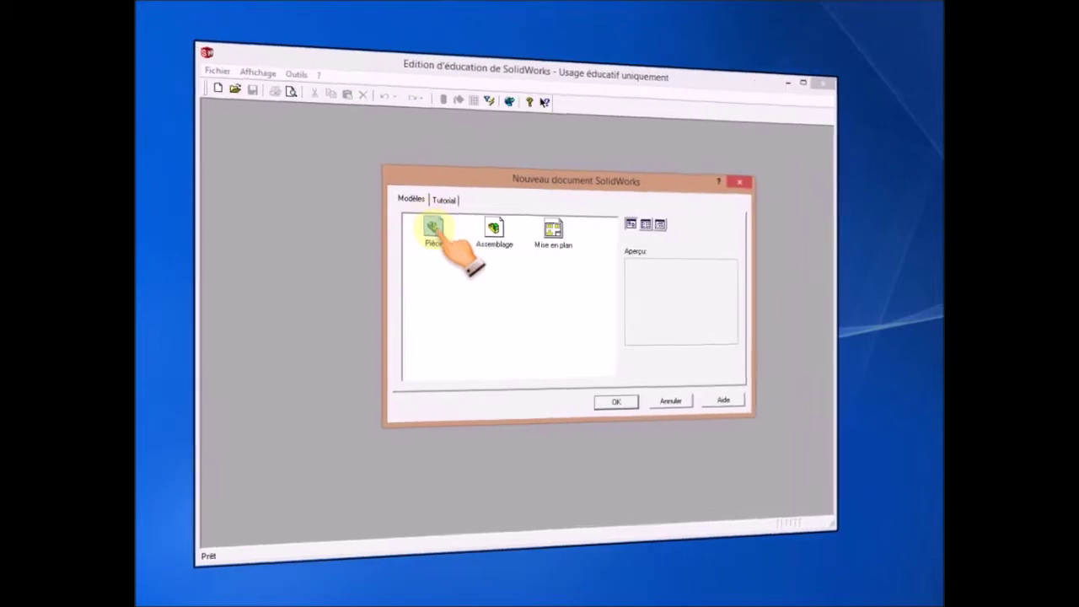
pyautogui.click(618, 405)
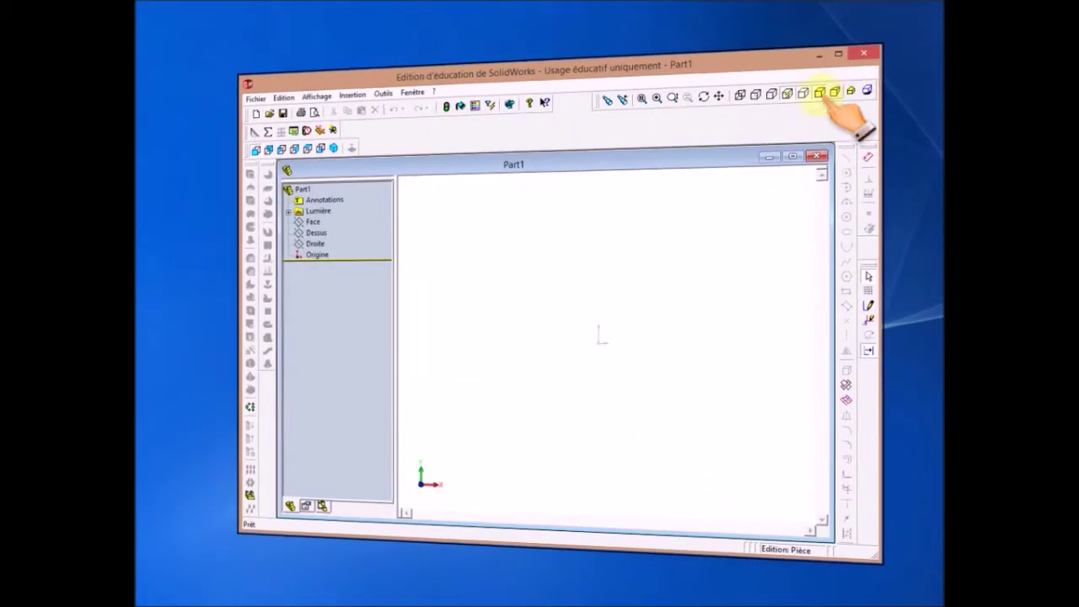
pyautogui.click(822, 168)
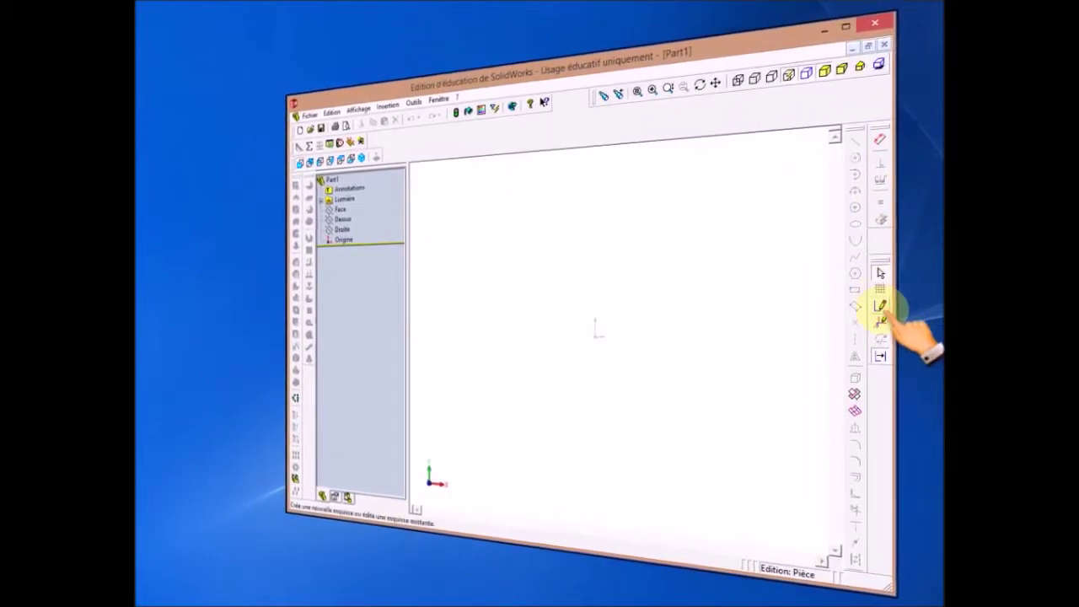
# - Start a sketch and draw a rectangle around the origin
pyautogui.click(881, 308)
pyautogui.click(853, 288)
pyautogui.click(529, 290)
pyautogui.click(756, 411)
# - Dimension the rectangle's top edge to 100 and its left edge to 50
pyautogui.click(878, 147)
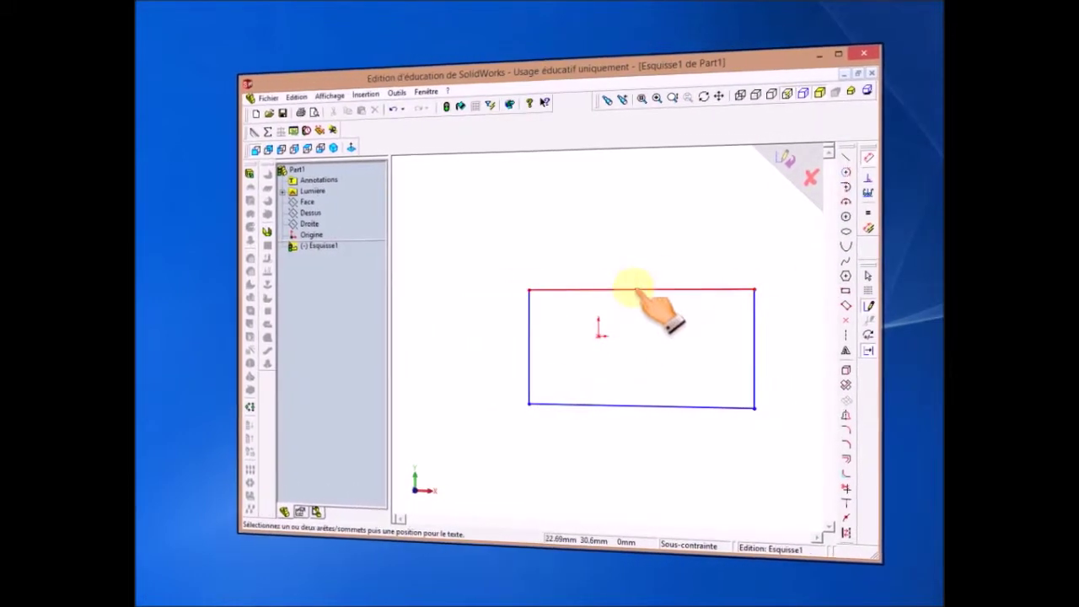
pyautogui.click(638, 289)
pyautogui.click(638, 256)
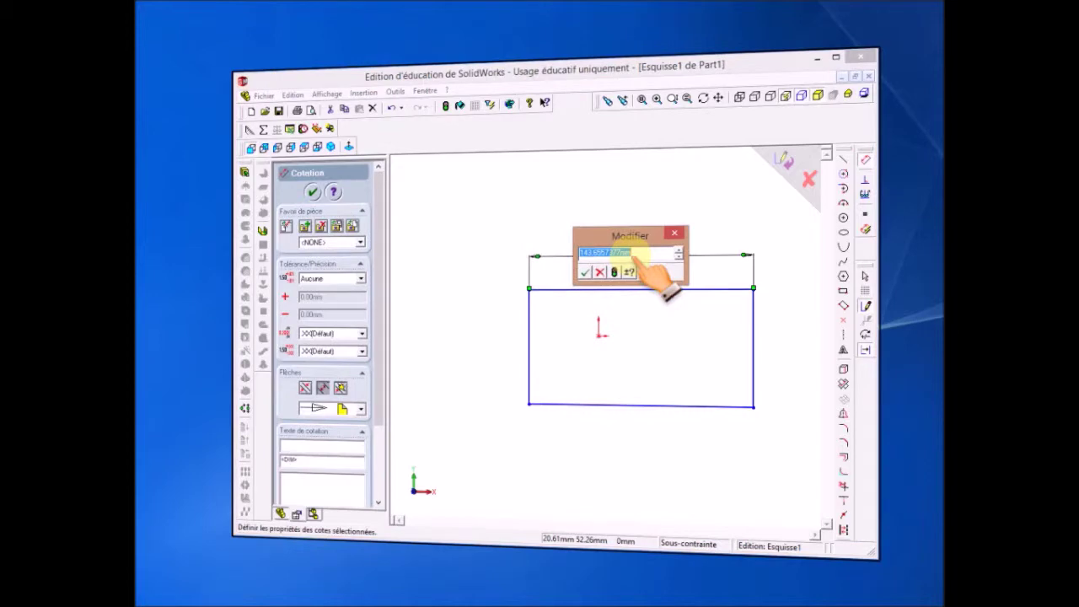
pyautogui.click(585, 271)
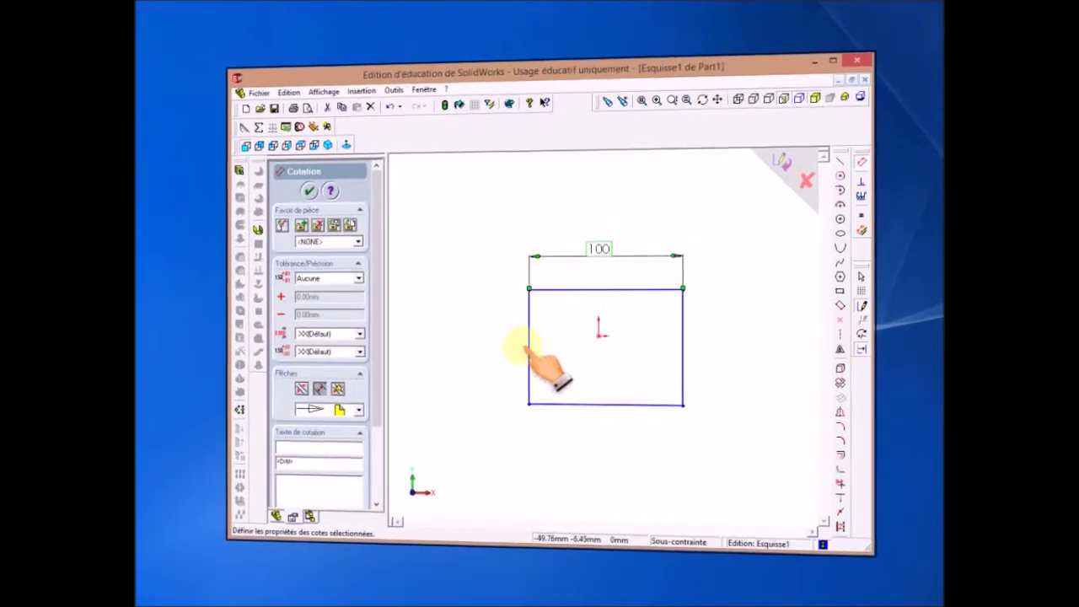
pyautogui.click(529, 344)
pyautogui.click(470, 342)
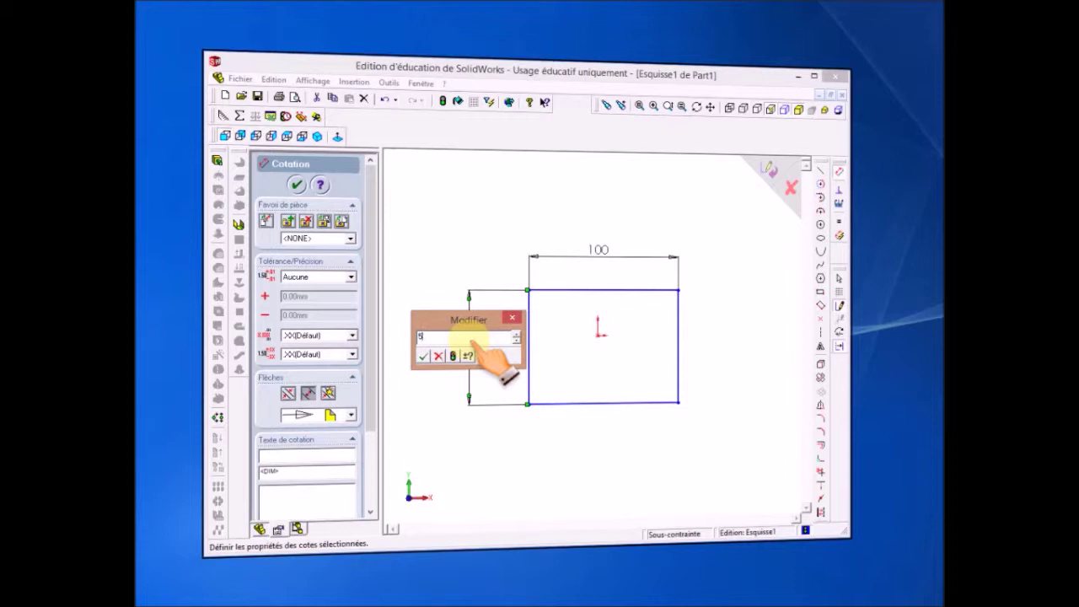
pyautogui.write('0')
pyautogui.press('Return')
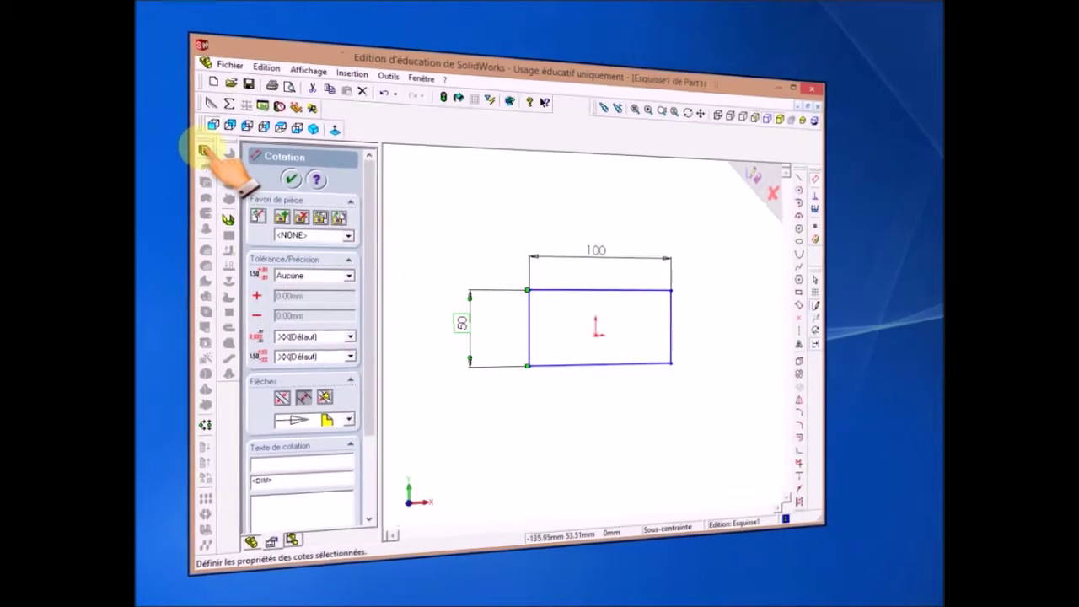
pyautogui.click(217, 160)
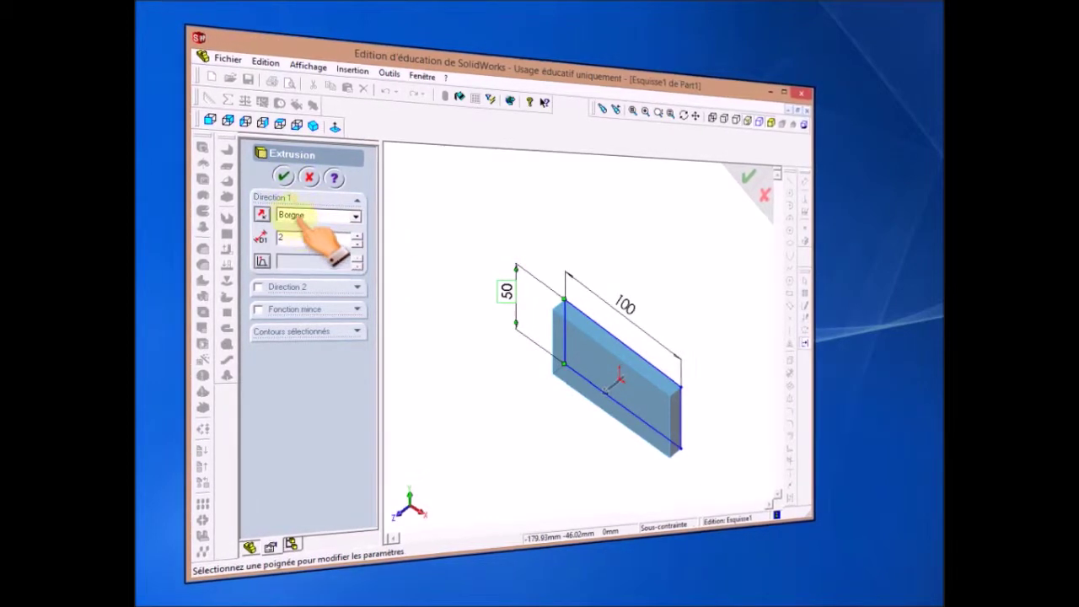
# - Confirm the 2 mm Borgne extrusion as Extrusion1 and view the plate in isometric
pyautogui.click(284, 175)
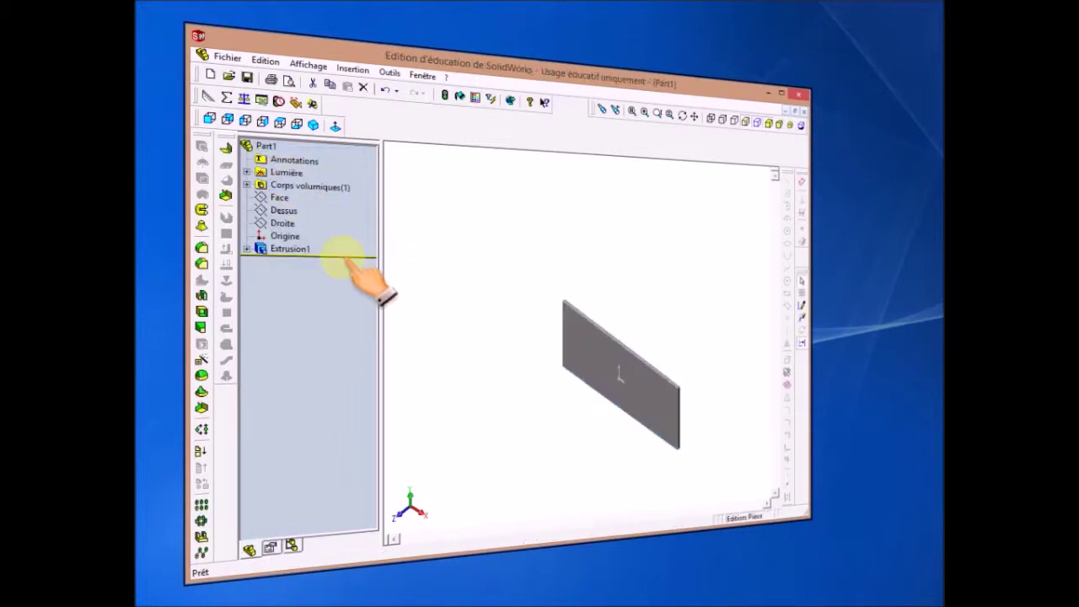
pyautogui.moveTo(575, 398)
pyautogui.mouseDown(button='middle')
pyautogui.moveTo(685, 351)
pyautogui.moveTo(576, 353)
pyautogui.mouseUp(button='middle')
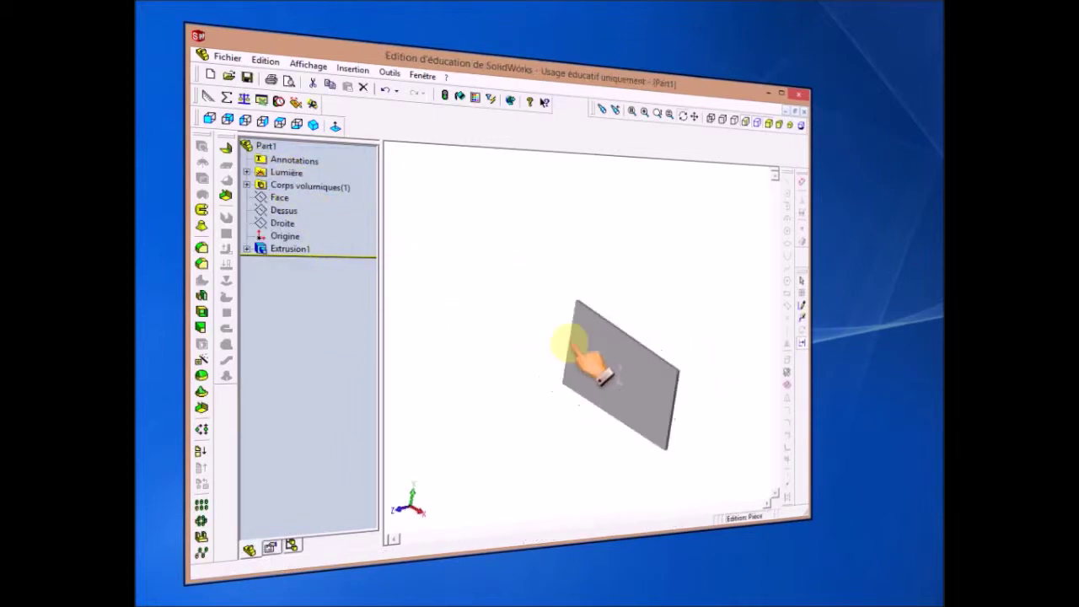
pyautogui.click(321, 128)
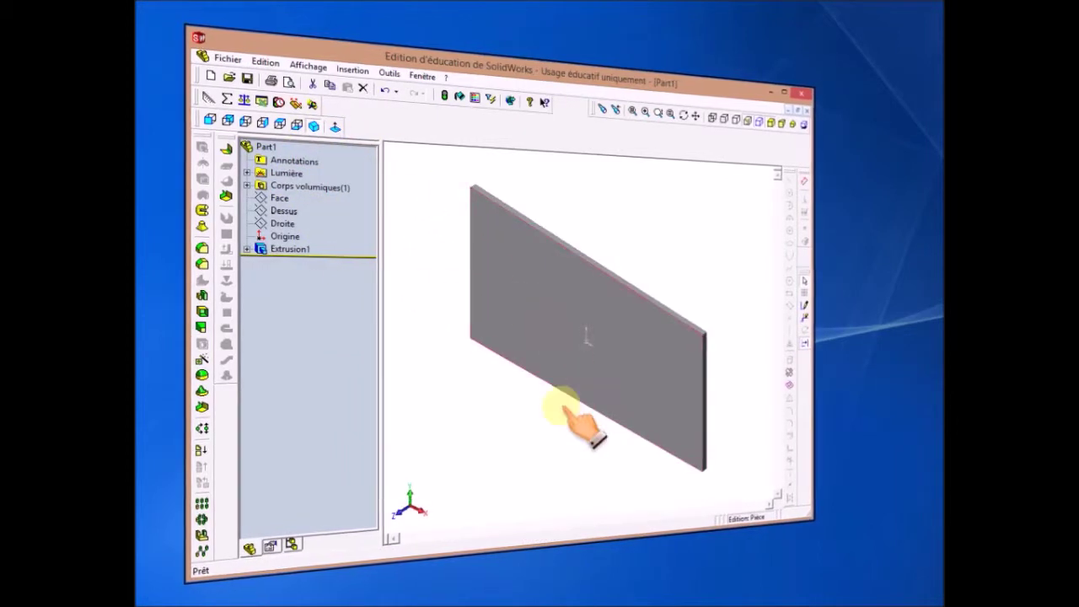
pyautogui.moveTo(672, 413)
pyautogui.mouseDown(button='middle')
pyautogui.moveTo(694, 419)
pyautogui.moveTo(699, 329)
pyautogui.moveTo(681, 337)
pyautogui.moveTo(433, 294)
pyautogui.moveTo(468, 282)
pyautogui.moveTo(379, 177)
pyautogui.mouseUp(button='middle')
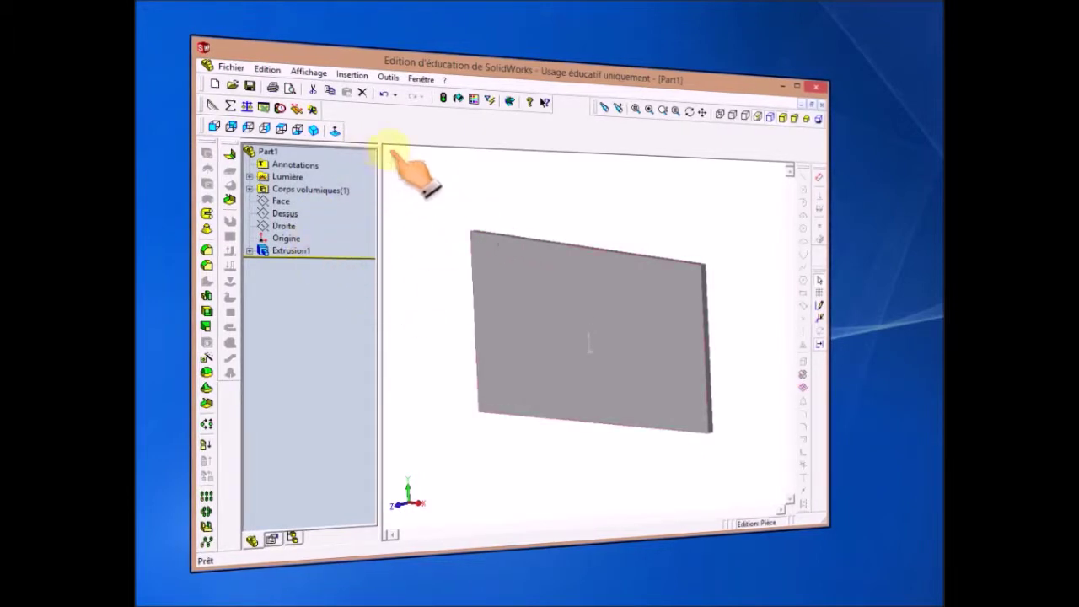
# - Turn on the Tôlerie sheet-metal toolbar and select the plate's front face
pyautogui.click(308, 69)
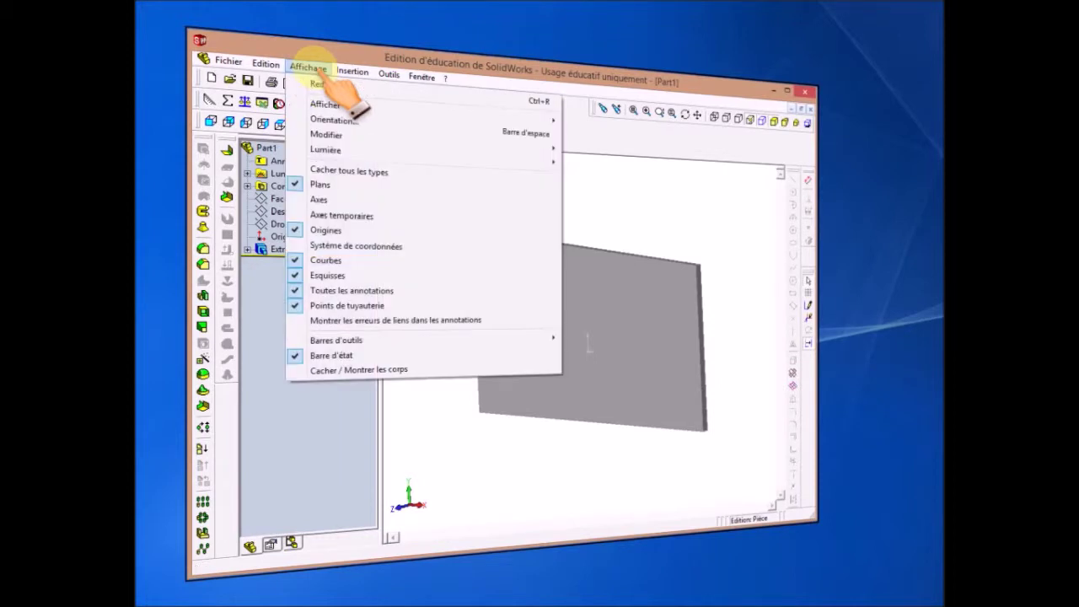
pyautogui.moveTo(345, 337)
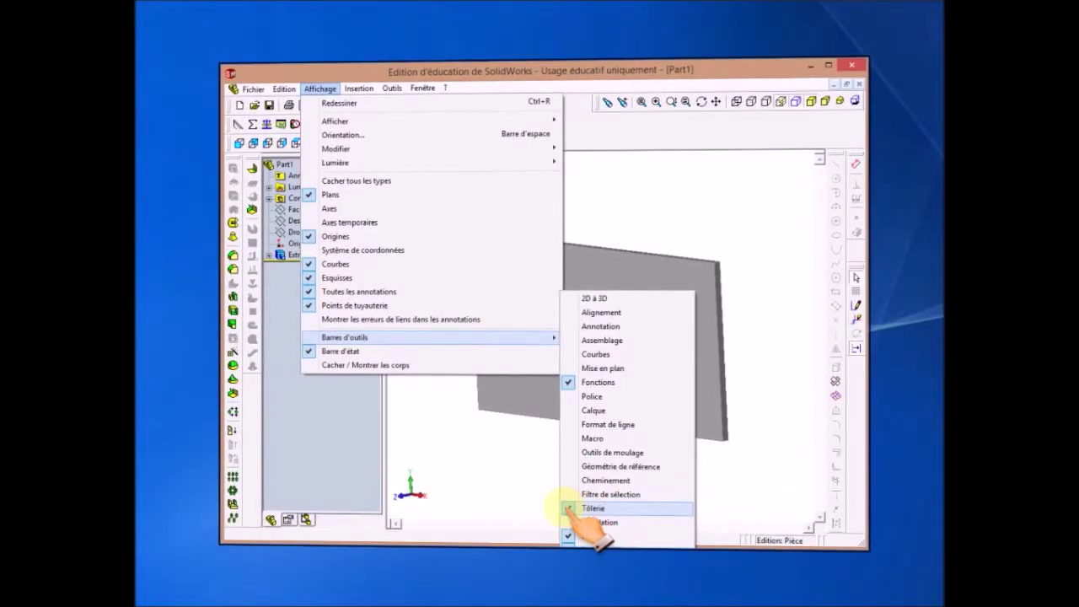
pyautogui.click(491, 438)
pyautogui.click(278, 164)
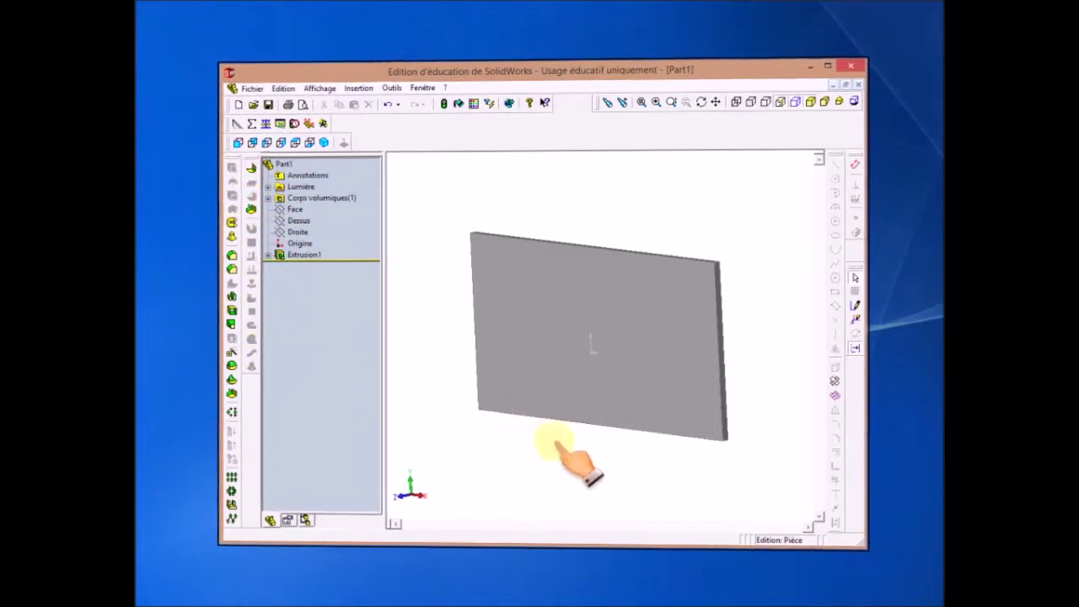
pyautogui.moveTo(711, 457)
pyautogui.mouseDown(button='middle')
pyautogui.moveTo(732, 430)
pyautogui.moveTo(759, 433)
pyautogui.mouseUp(button='middle')
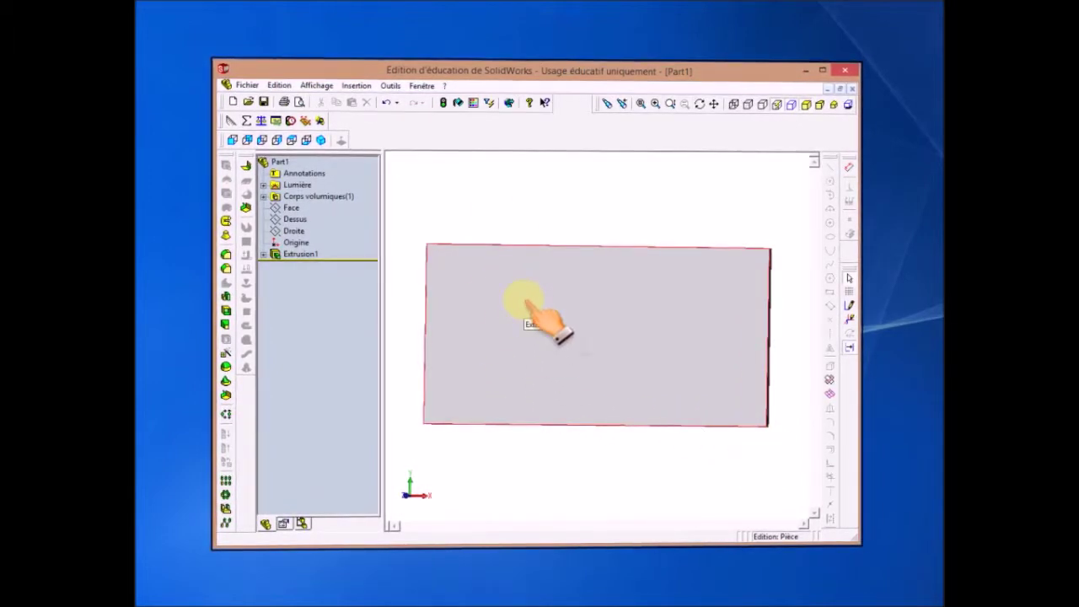
pyautogui.click(524, 302)
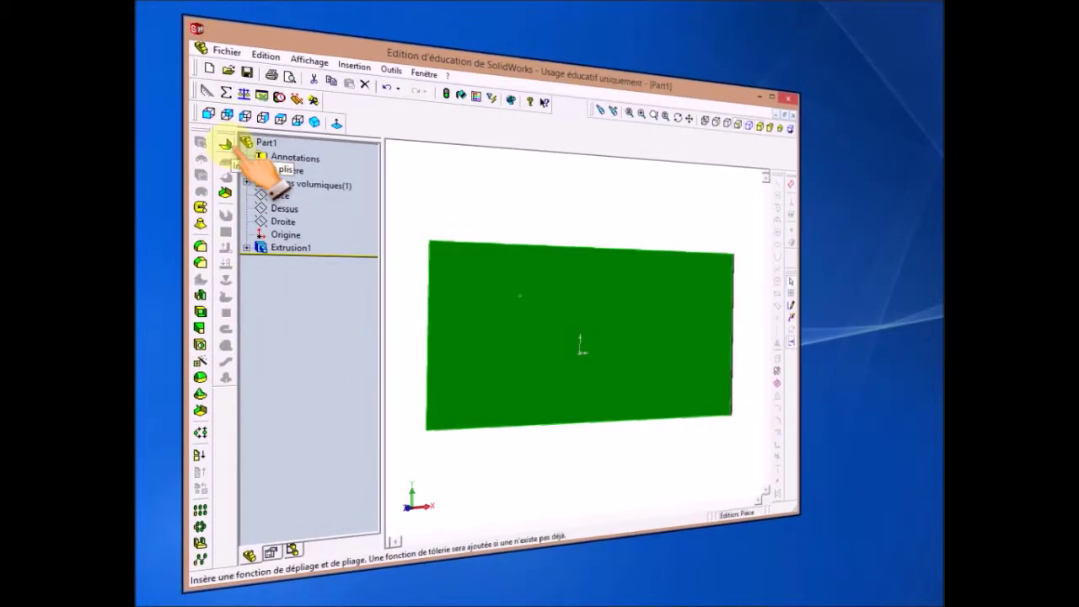
# - Apply Plis on Face<1>, adding Tôlerie1, Dépliage1 and Pliage1 despite no bend found
pyautogui.click(226, 144)
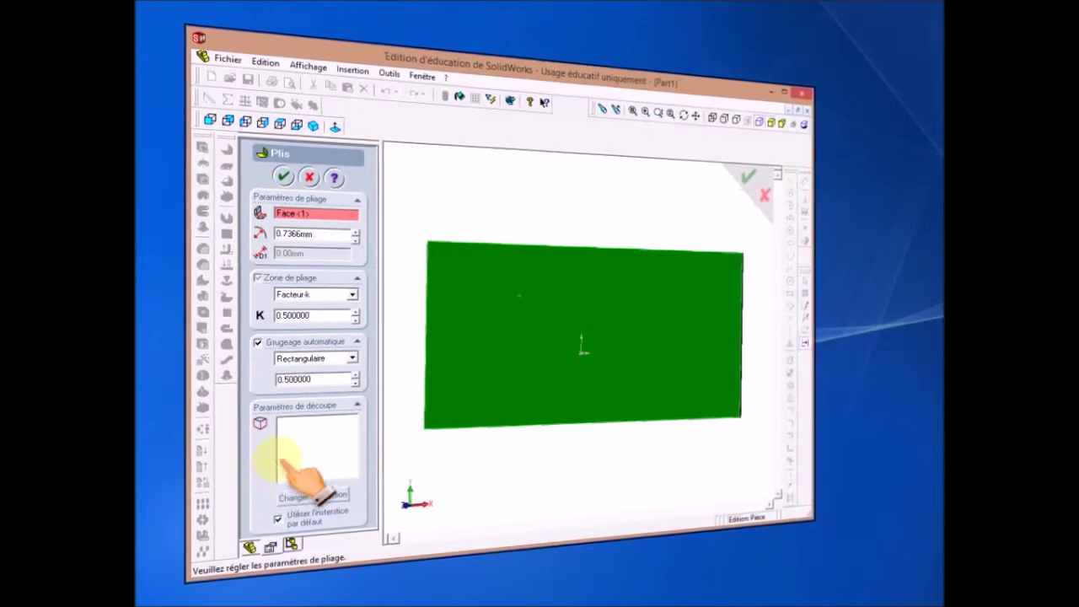
pyautogui.click(287, 183)
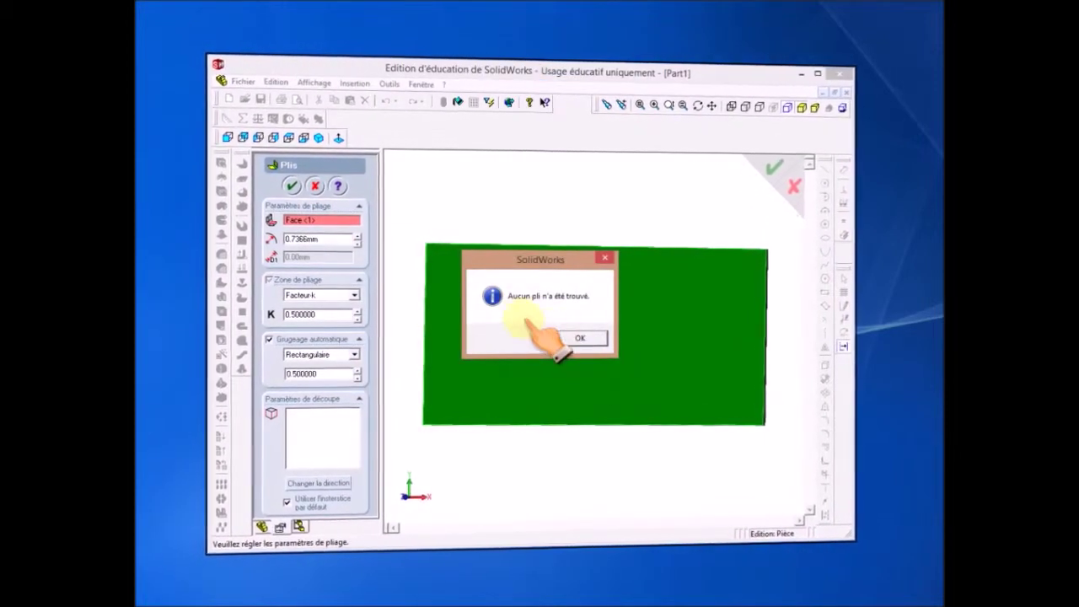
pyautogui.click(581, 339)
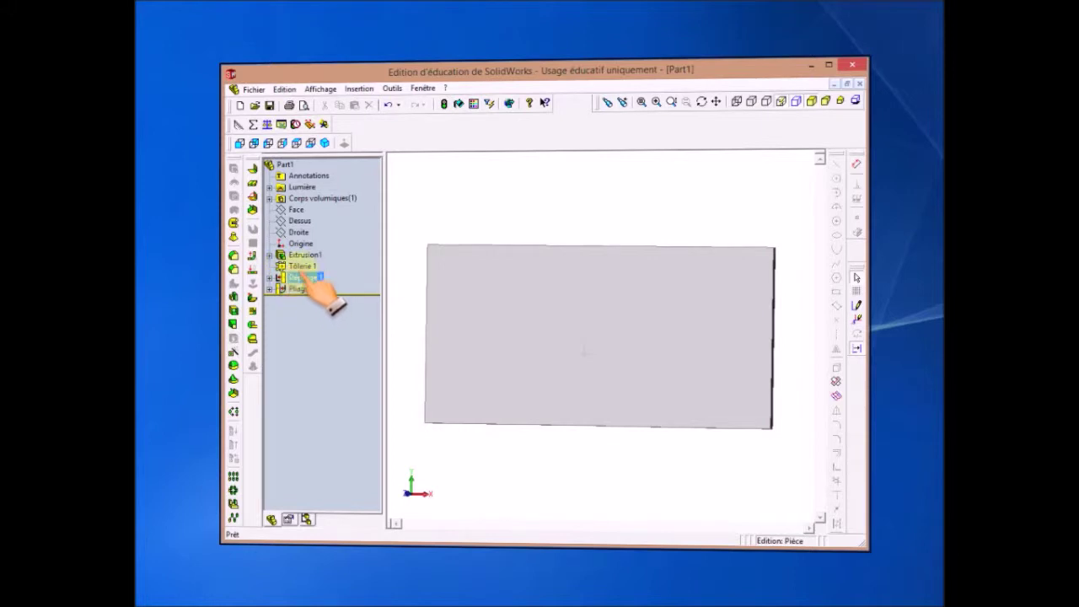
# - Edit the Esquisse-Plate1 sketch under Pliage 1, viewed normal to the plate
pyautogui.click(300, 289)
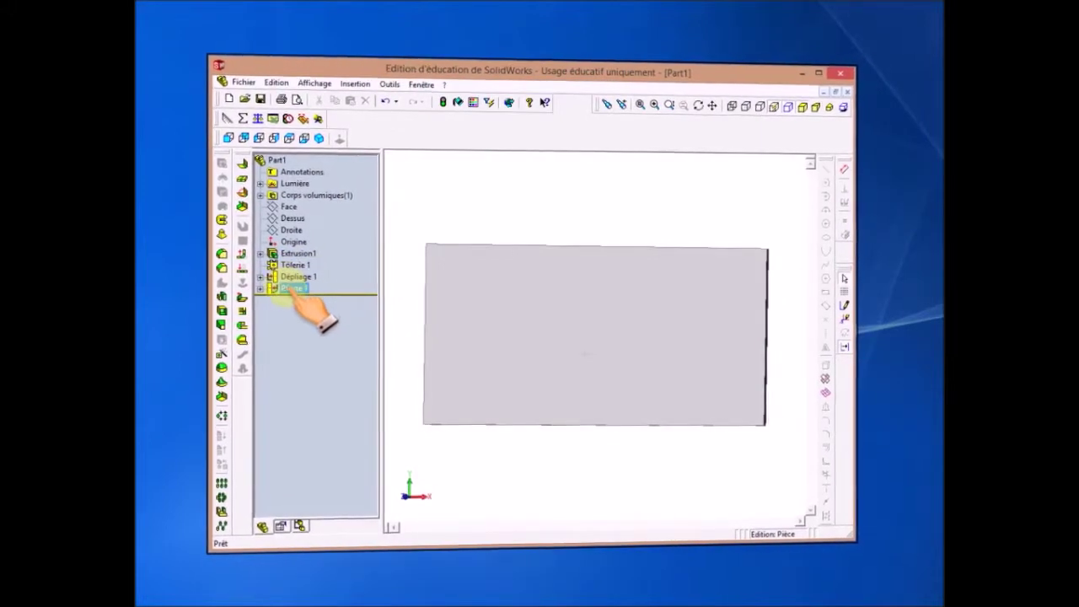
pyautogui.click(295, 254)
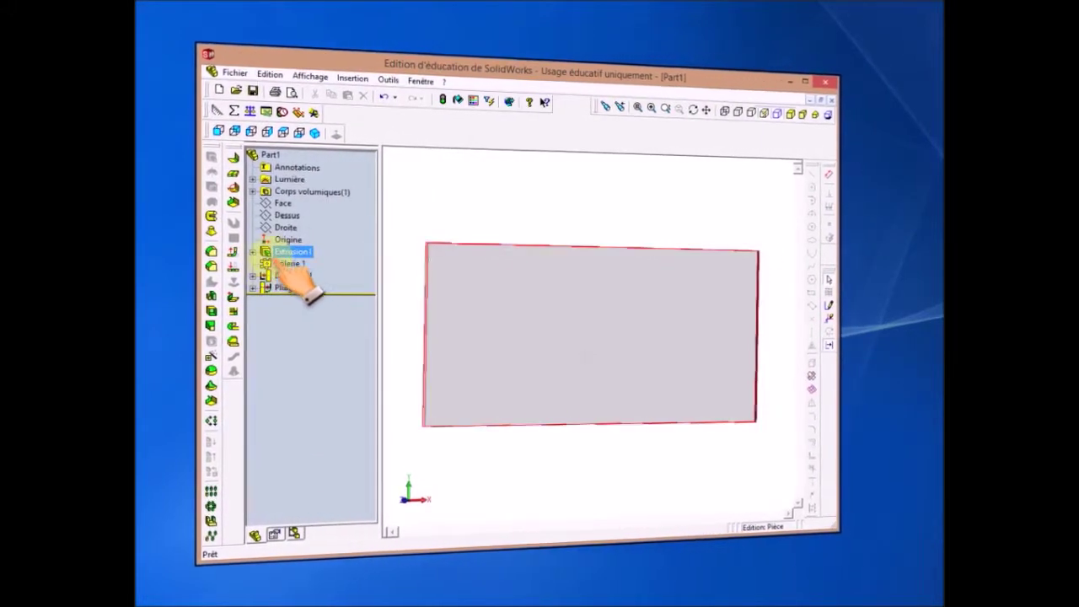
pyautogui.click(263, 289)
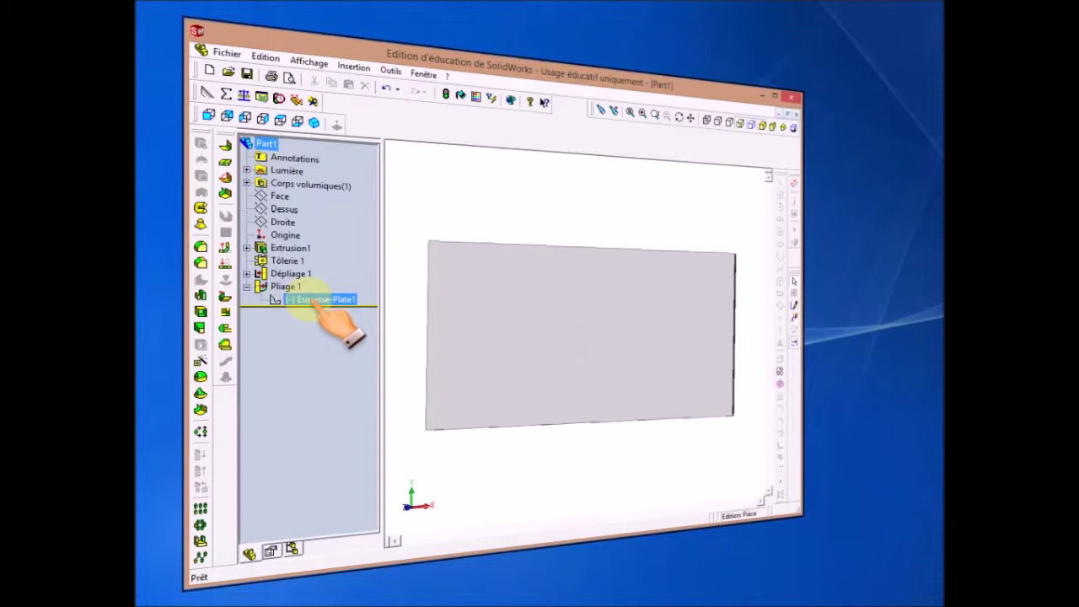
pyautogui.rightClick(314, 301)
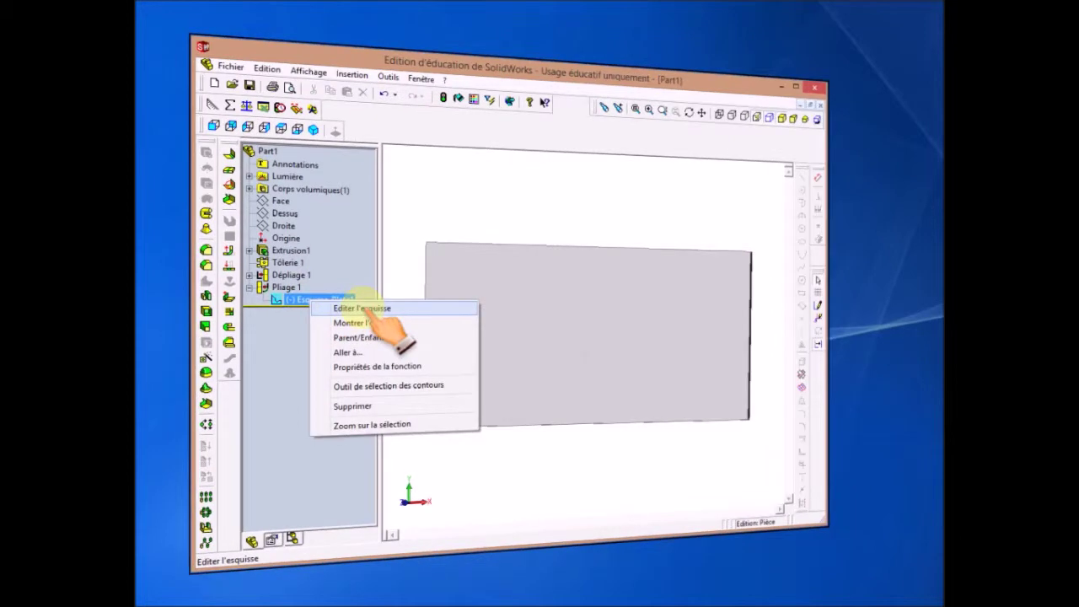
pyautogui.click(371, 308)
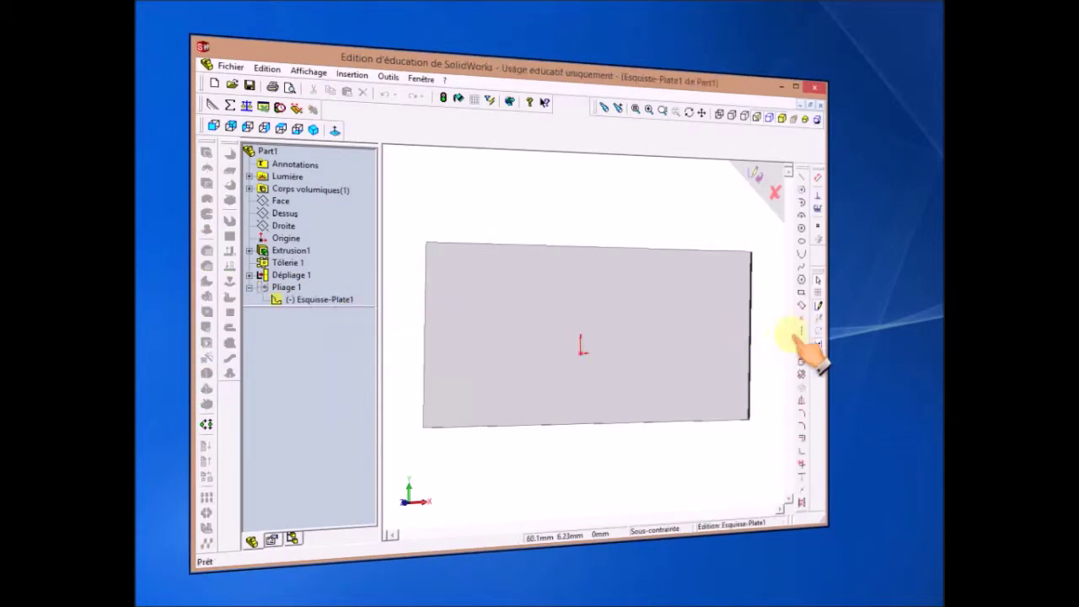
pyautogui.click(335, 132)
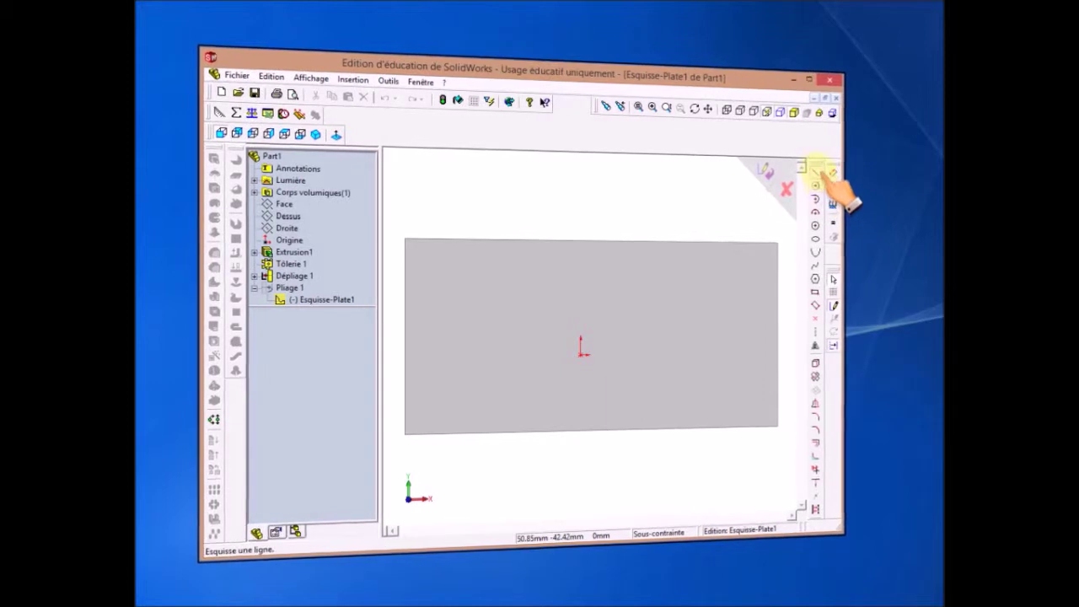
# - Draw a vertical line crossing the plate past its top and bottom edges
pyautogui.click(528, 204)
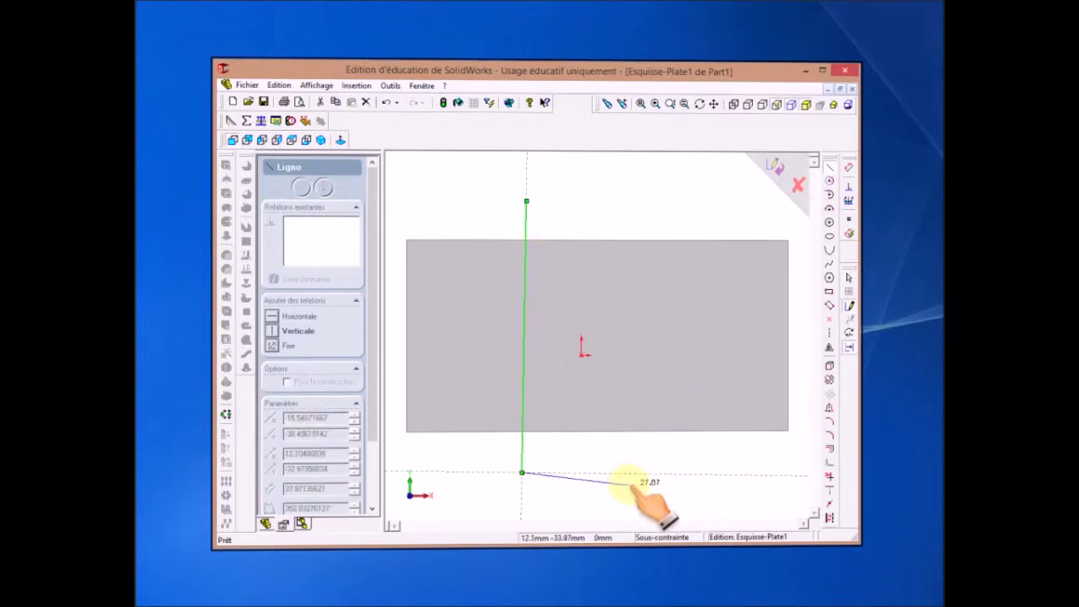
pyautogui.press('Escape')
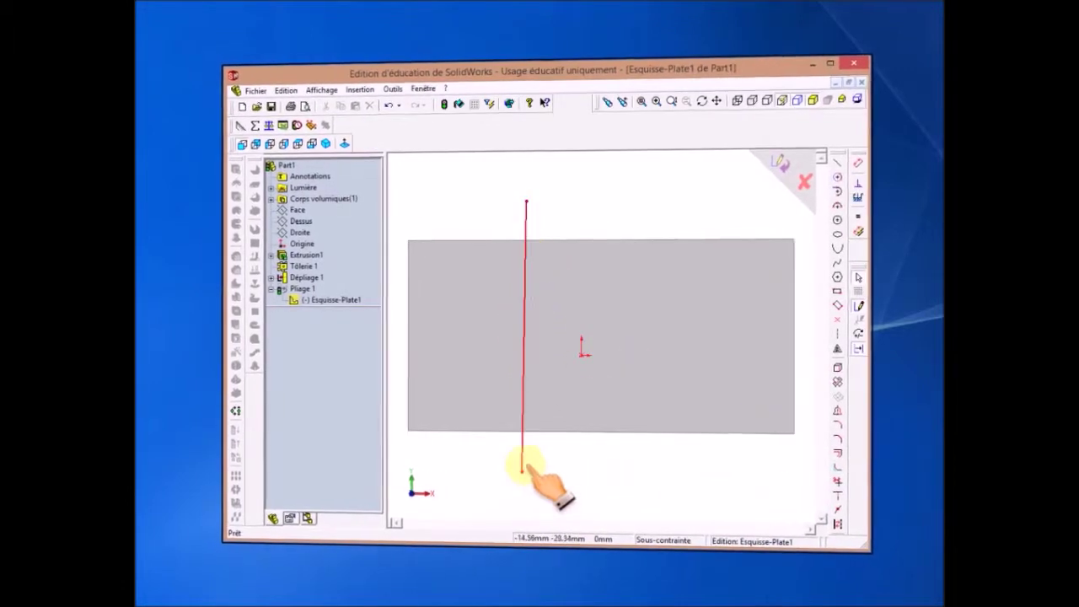
pyautogui.click(522, 469)
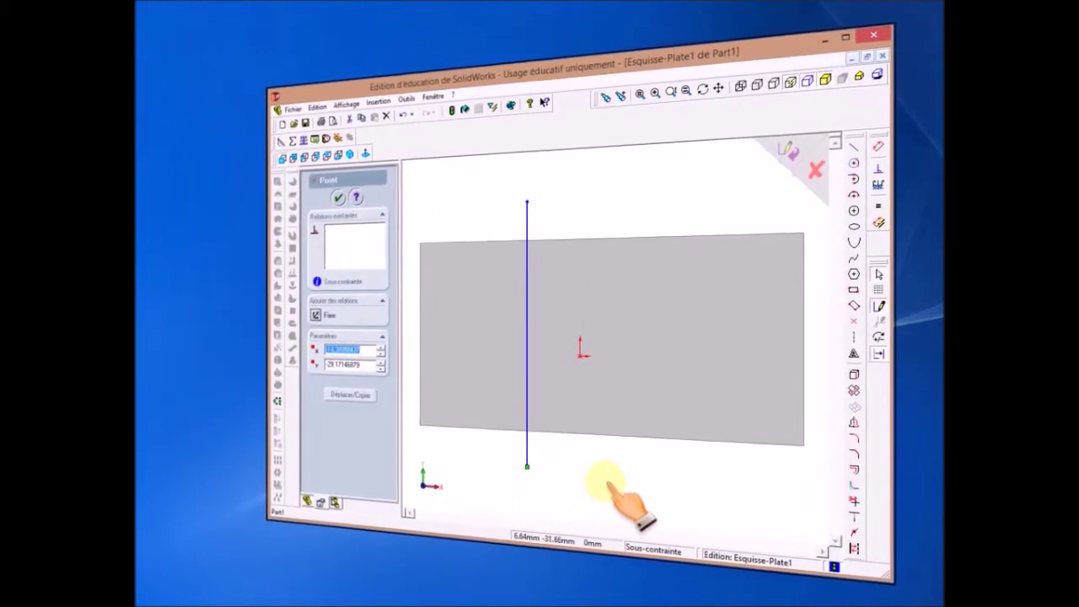
pyautogui.click(879, 144)
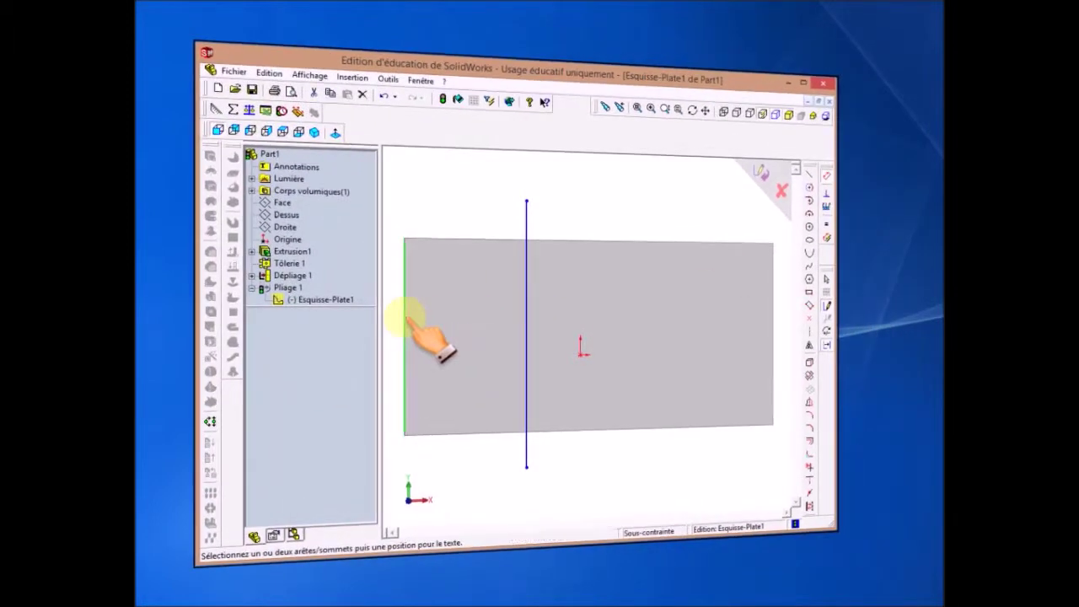
# - Dimension the bend line 40 from the left edge, exit the sketch, and orbit the L-shaped part
pyautogui.click(526, 308)
pyautogui.click(446, 209)
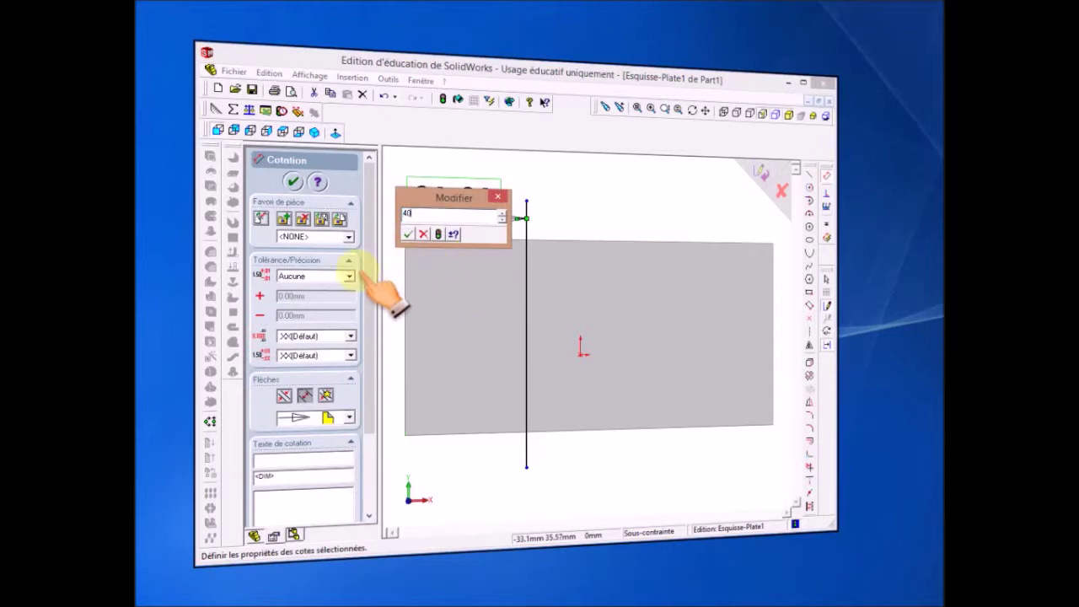
pyautogui.press('Return')
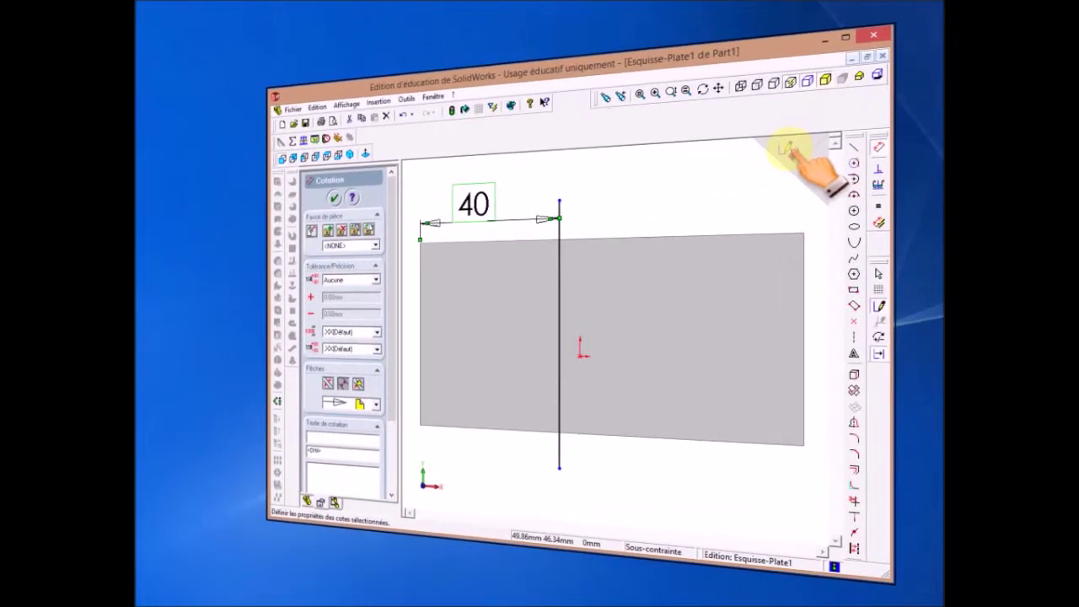
pyautogui.click(788, 150)
pyautogui.moveTo(638, 506); pyautogui.dragTo(638, 338, button='middle')
pyautogui.moveTo(614, 253)
pyautogui.mouseDown(button='middle')
pyautogui.moveTo(593, 311)
pyautogui.moveTo(602, 413)
pyautogui.moveTo(625, 455)
pyautogui.mouseUp(button='middle')
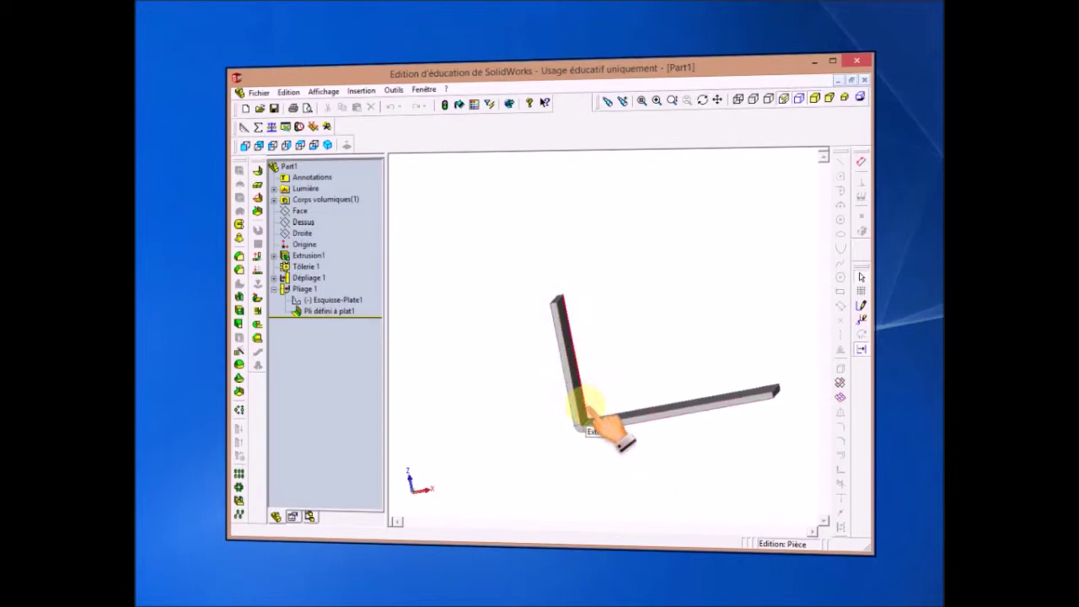
pyautogui.moveTo(639, 438)
pyautogui.mouseDown(button='middle')
pyautogui.moveTo(587, 441)
pyautogui.moveTo(615, 421)
pyautogui.moveTo(600, 411)
pyautogui.mouseUp(button='middle')
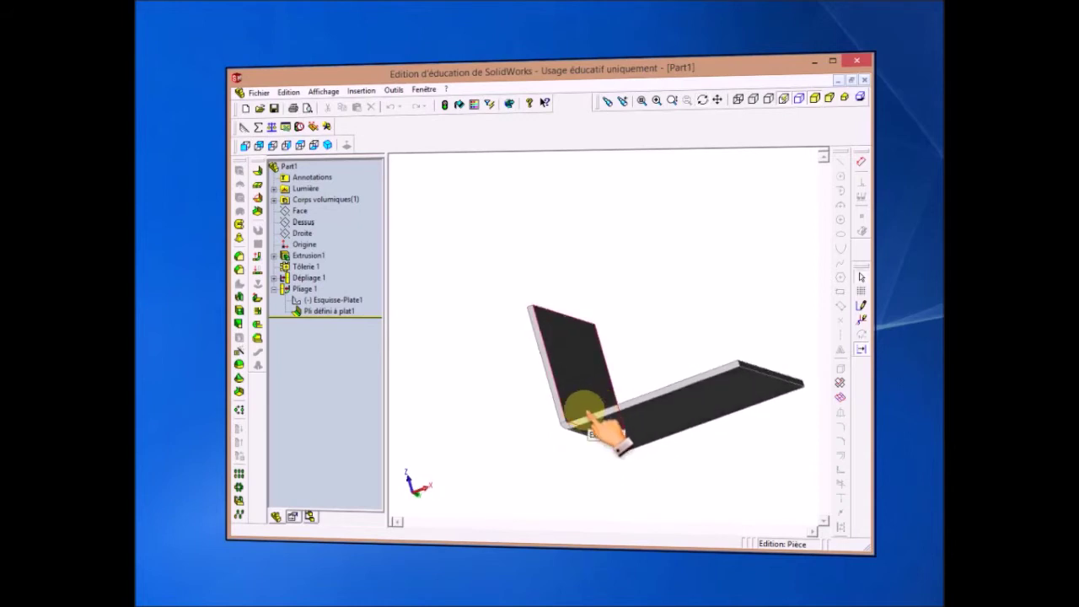